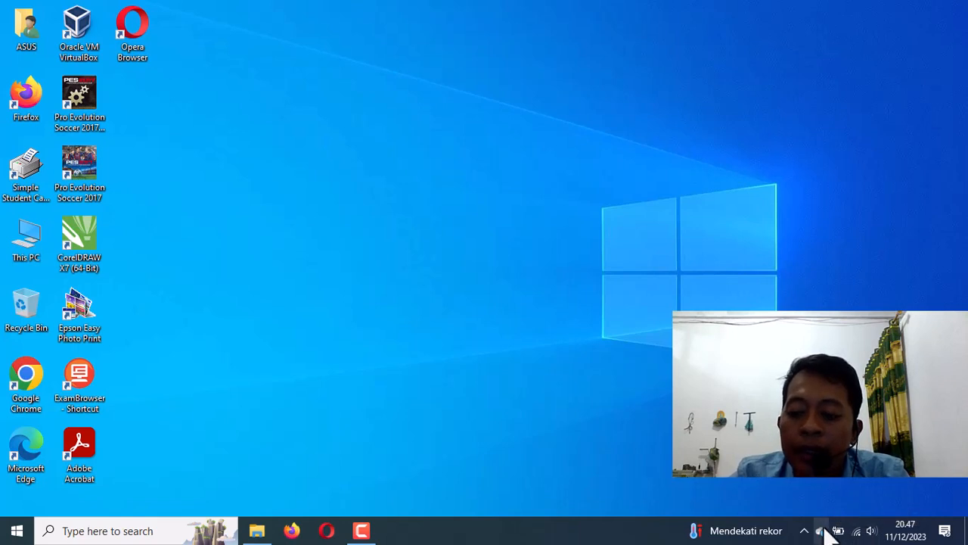
Step: Open Power Options from the battery indicator and bring up the settings for when the computer sleeps
right_click(839, 532)
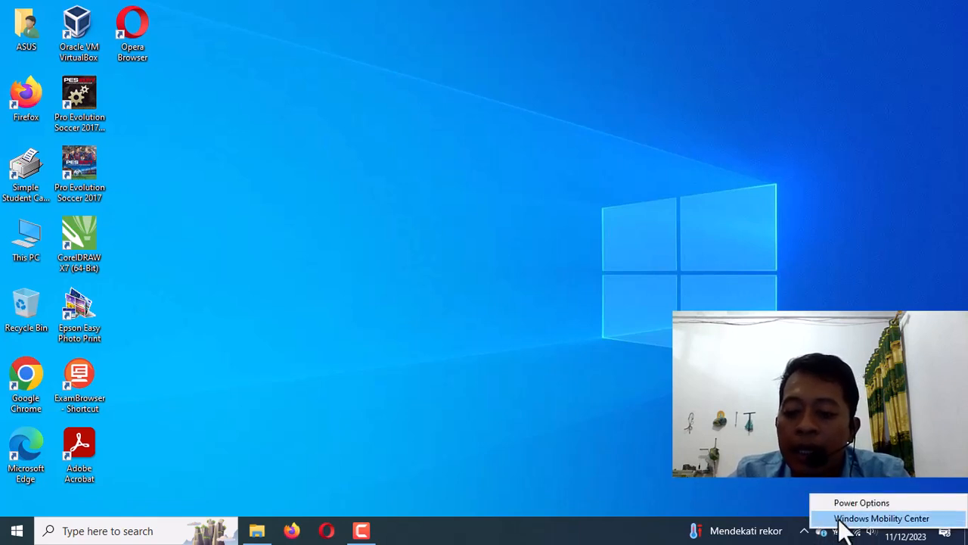
click(849, 504)
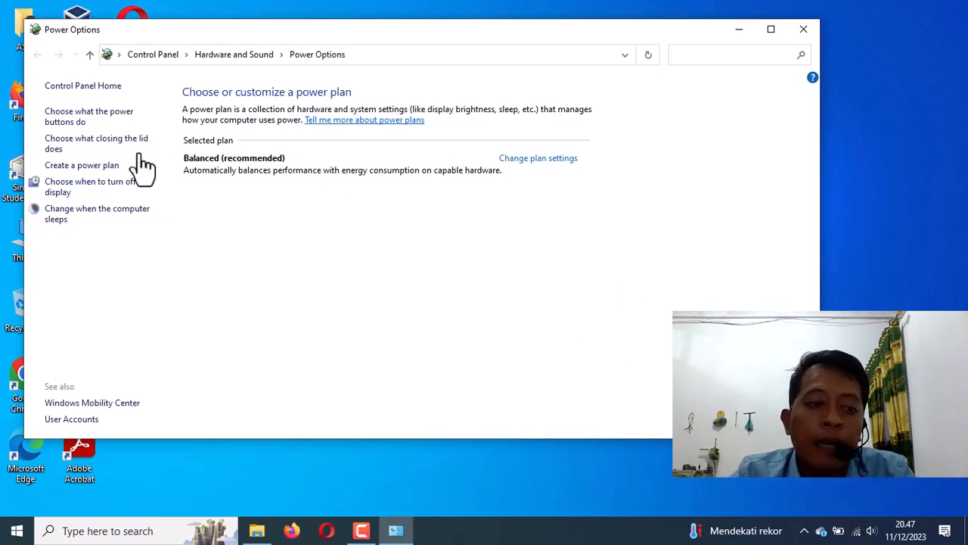
click(76, 219)
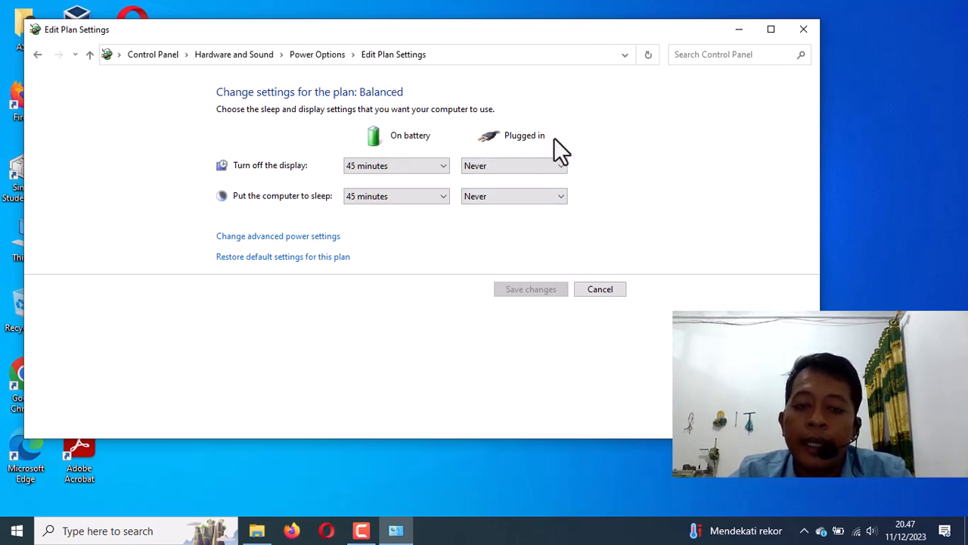
Step: Set both the display turn-off time and the computer sleep time on battery to 3 minutes
click(480, 162)
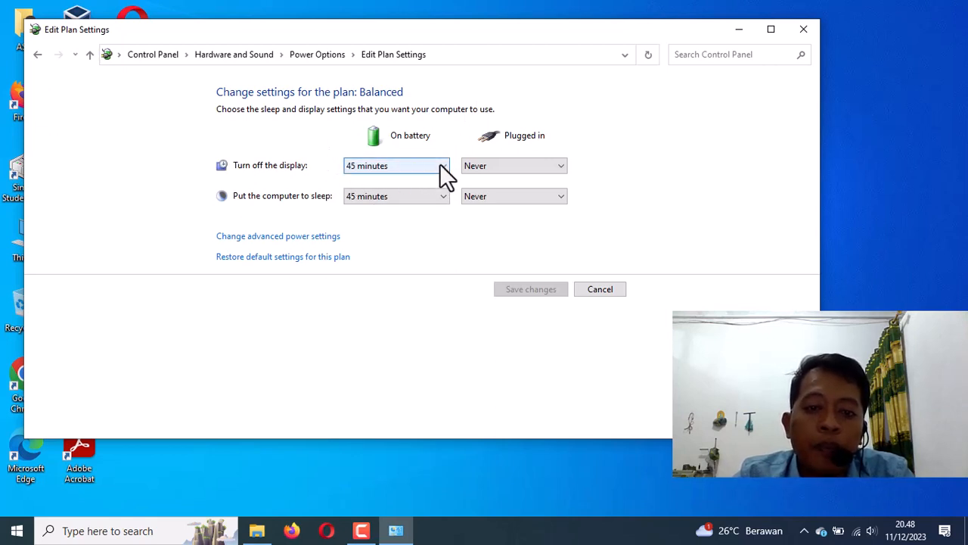
click(440, 165)
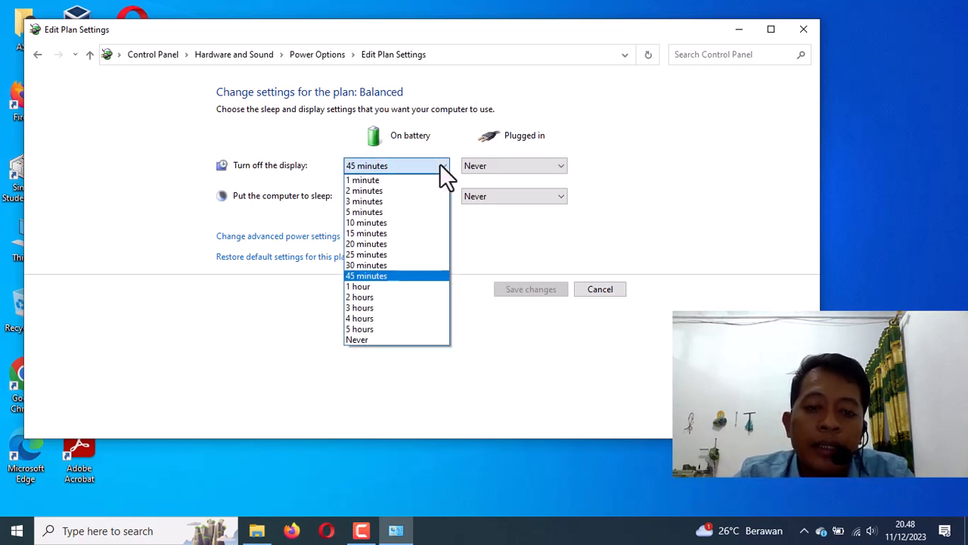
click(382, 202)
click(412, 195)
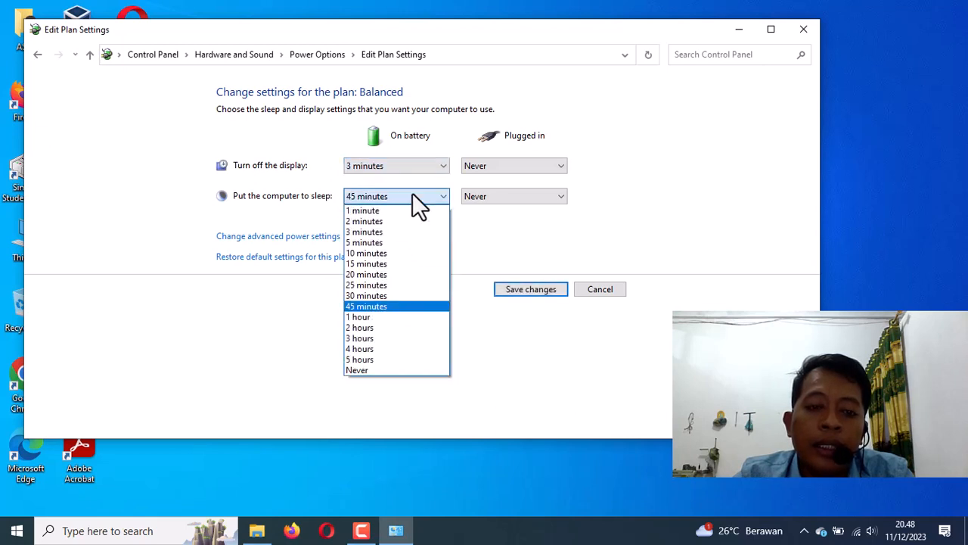
click(368, 231)
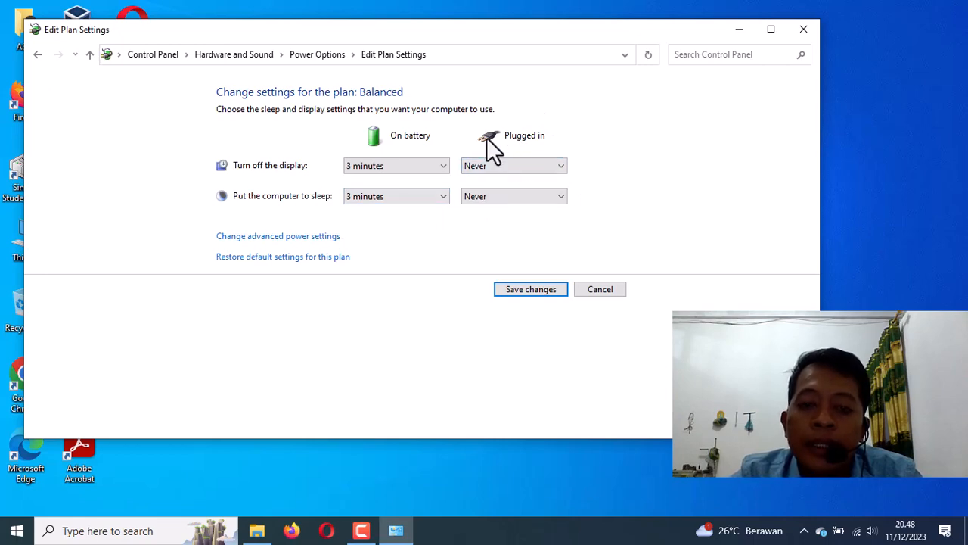
Step: Set the plugged-in display turn-off time and the plugged-in sleep time to 3 minutes
click(556, 166)
click(493, 201)
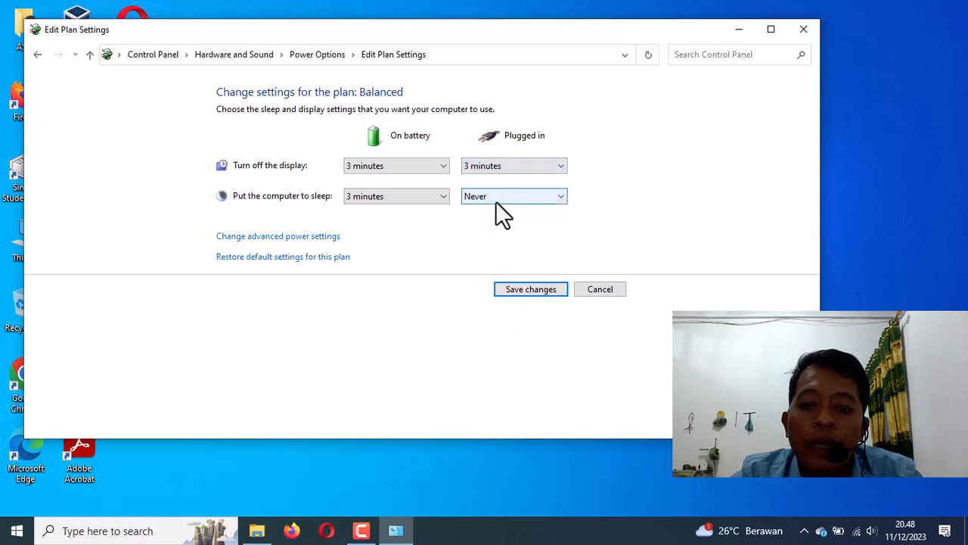
click(519, 196)
click(496, 232)
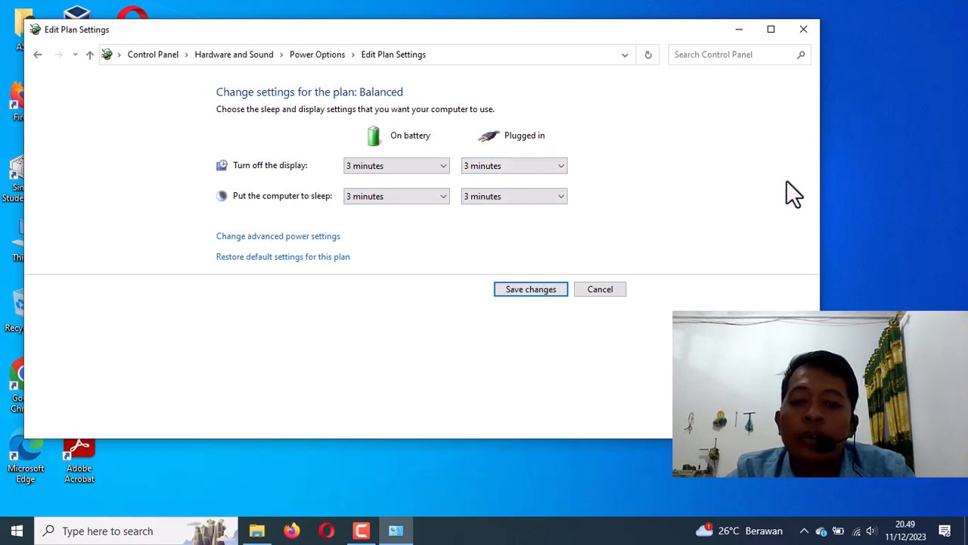
Step: Set the plugged-in display turn-off time and the plugged-in sleep time to Never
click(560, 166)
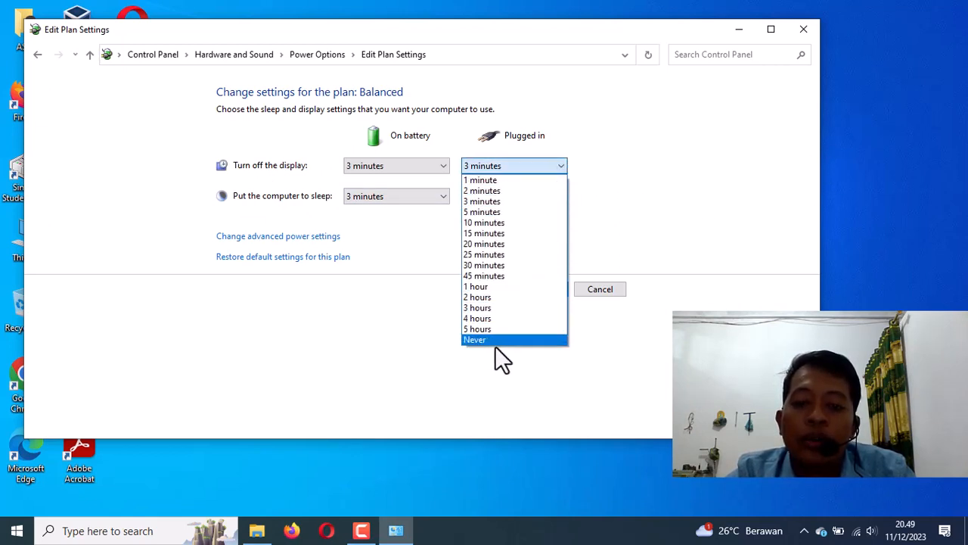
click(496, 346)
click(546, 165)
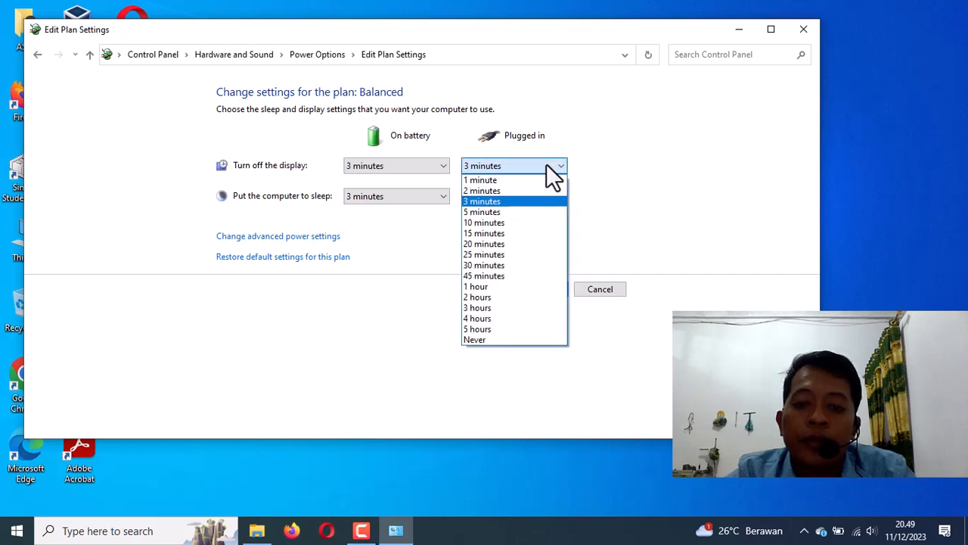
click(492, 340)
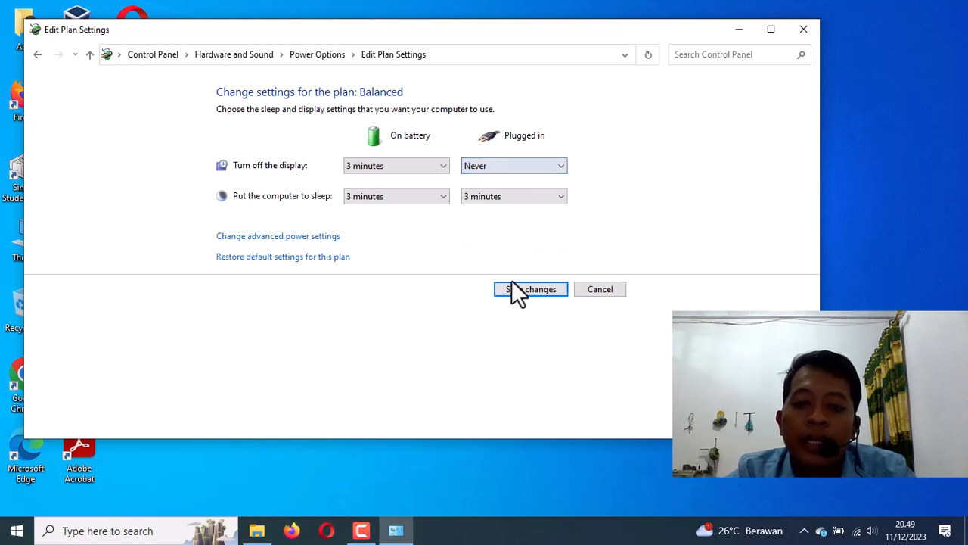
click(528, 198)
click(480, 371)
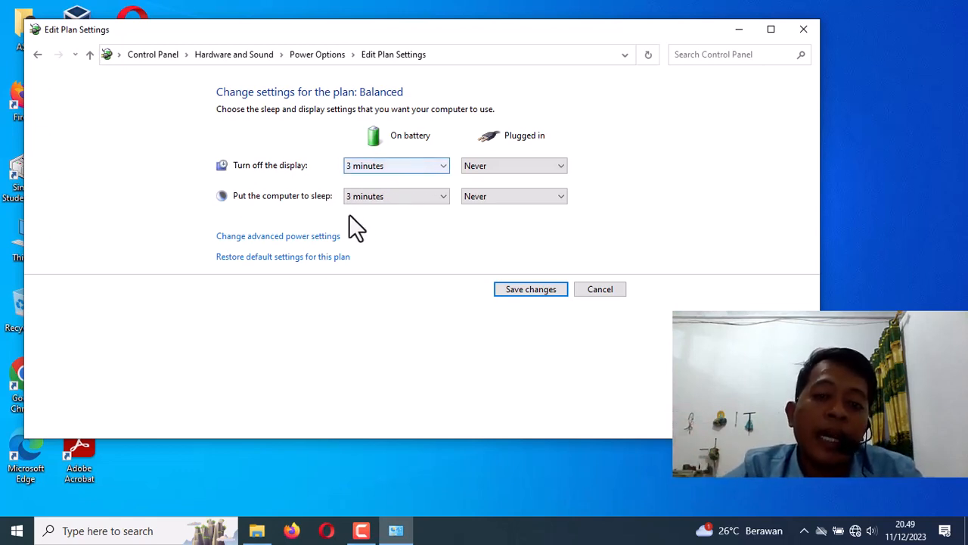
Step: Set the display turn-off time and the computer sleep time on battery to Never
click(439, 165)
click(370, 340)
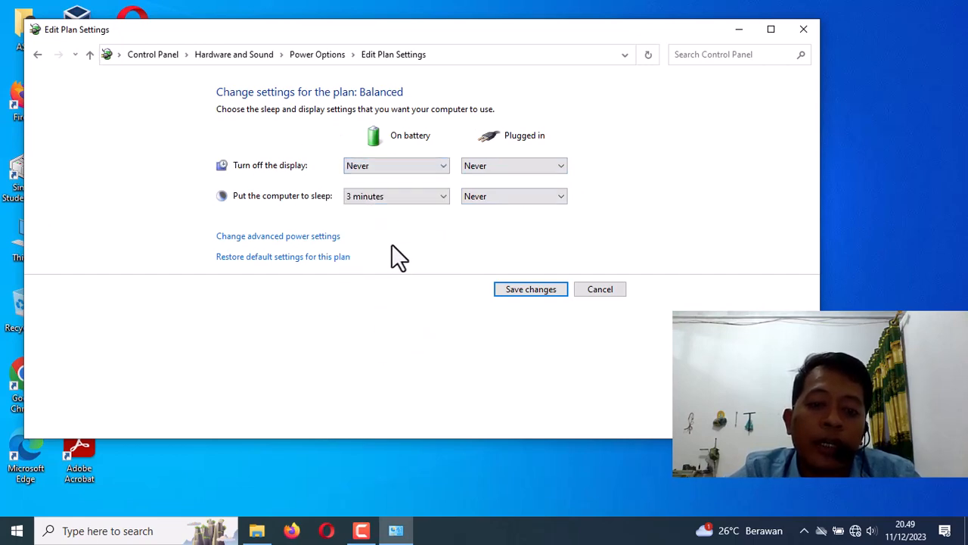
click(419, 198)
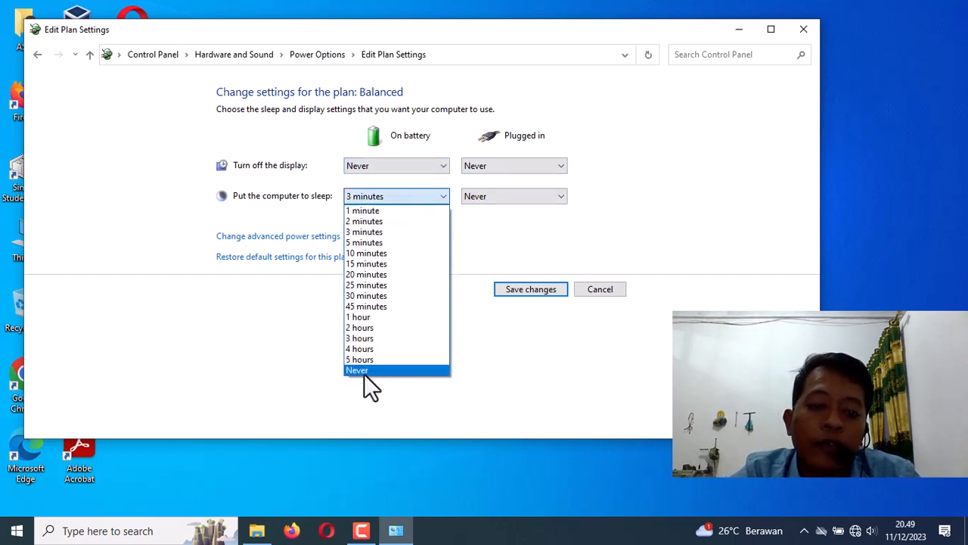
click(362, 370)
Step: Set the plugged-in display turn-off time and the plugged-in sleep time to 2 minutes
click(515, 169)
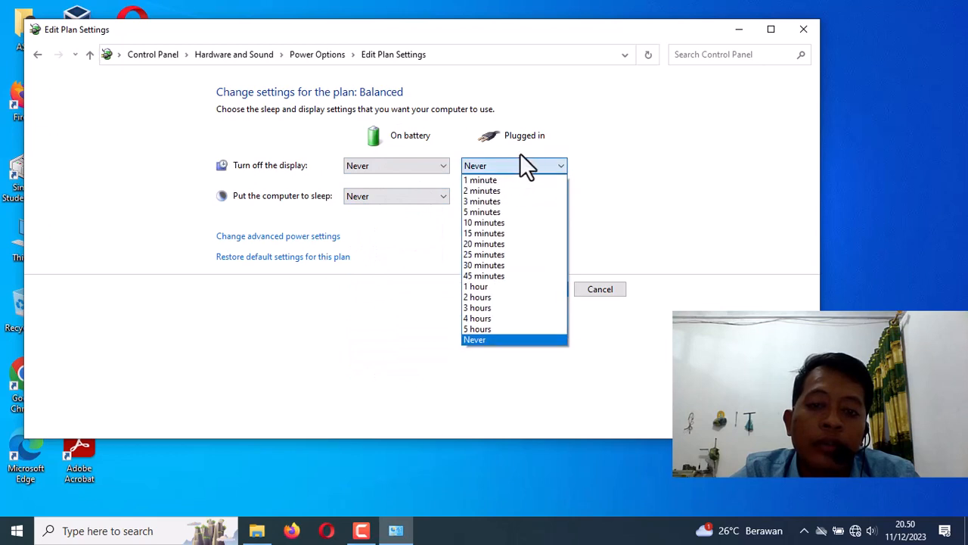
click(498, 190)
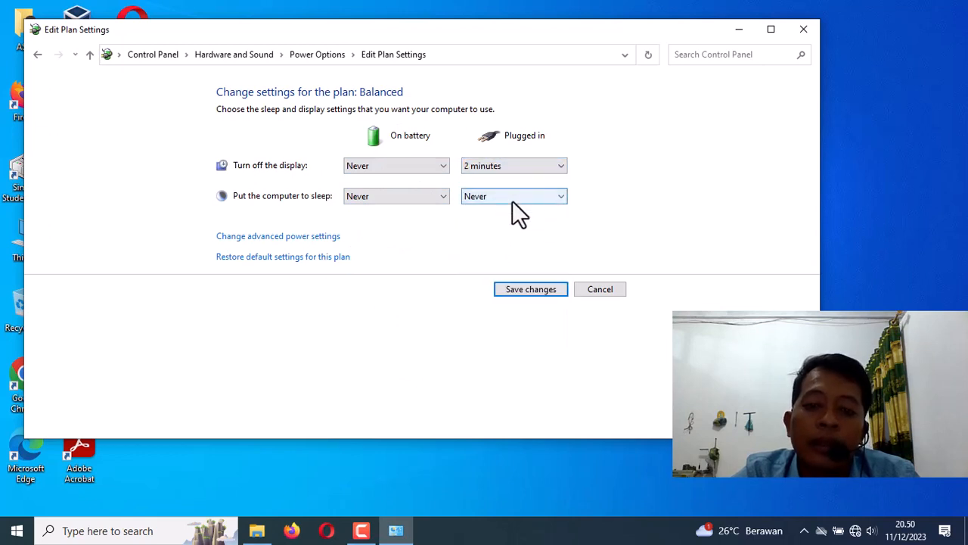
click(512, 199)
click(501, 222)
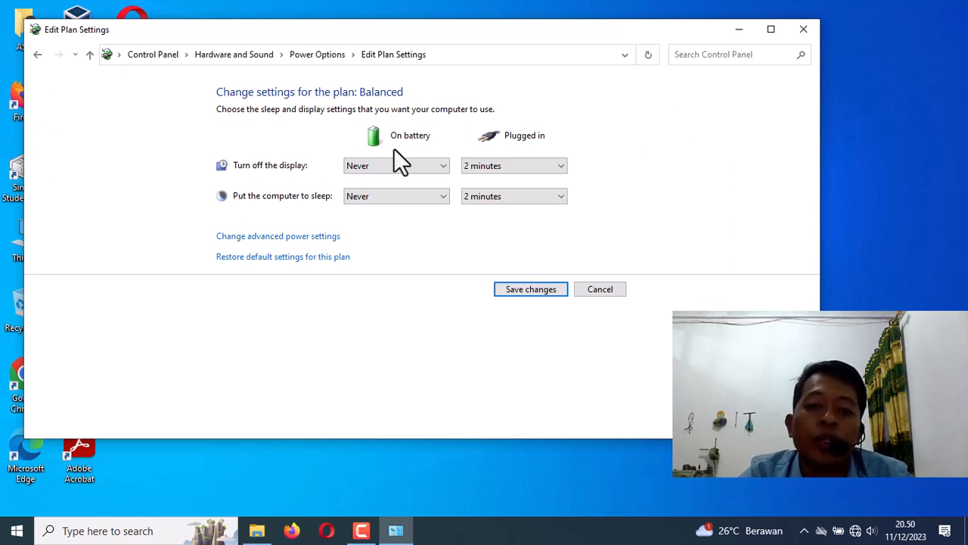
Step: Discard the unsaved changes to the Balanced plan and close the Power Options window
click(430, 167)
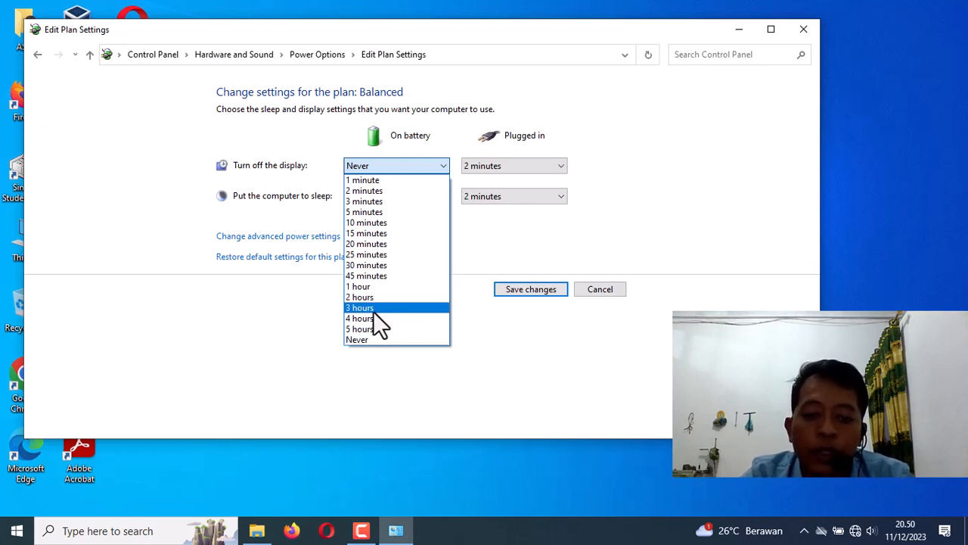
click(514, 249)
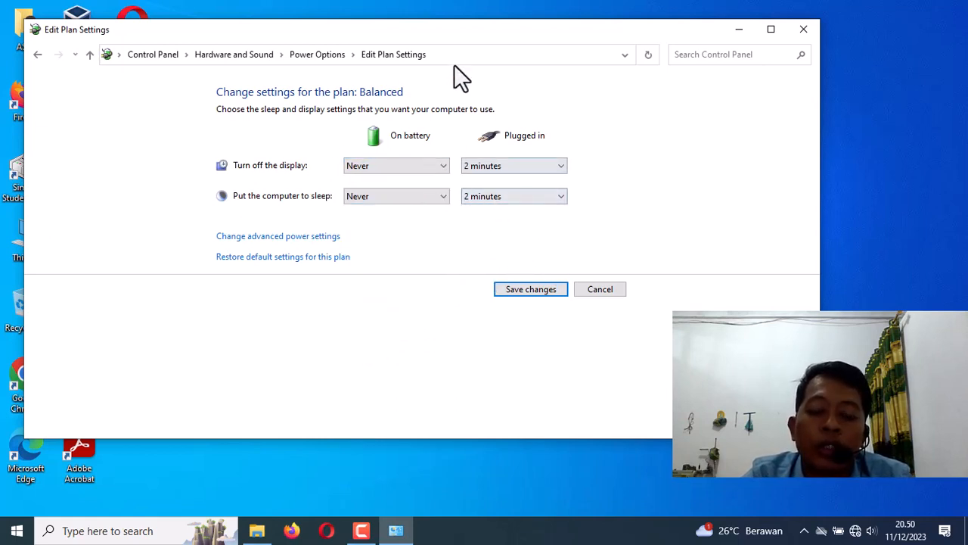
click(604, 289)
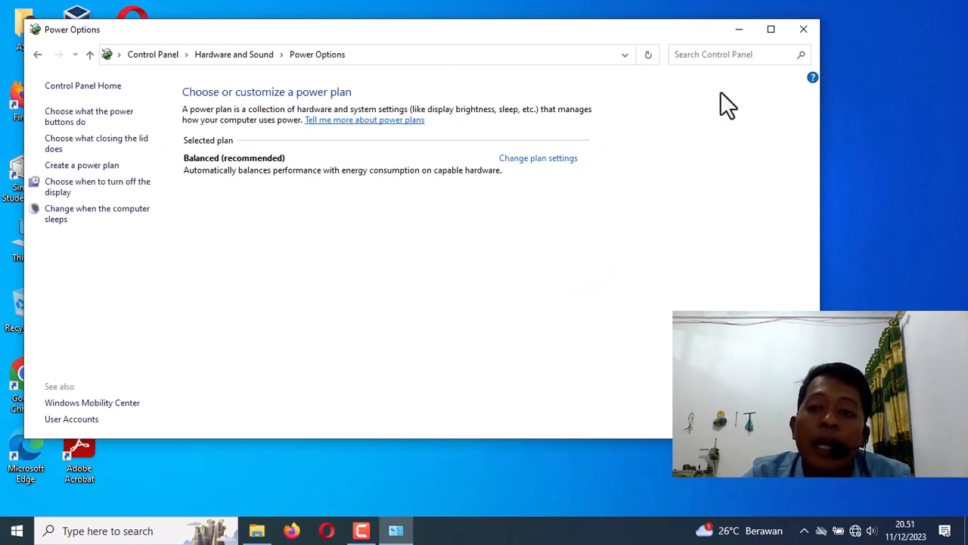
click(807, 31)
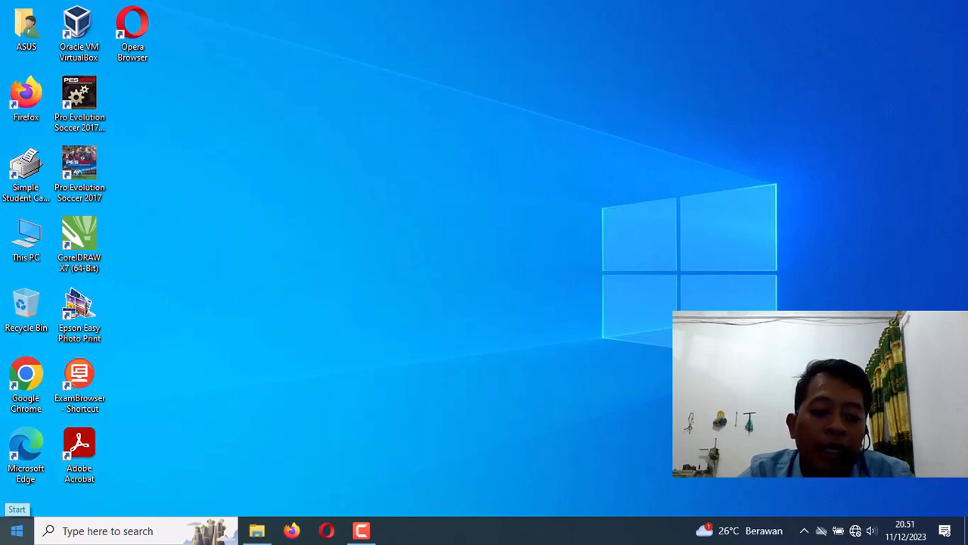
Step: Search Windows for "control panel" and open the Control Panel app
click(17, 530)
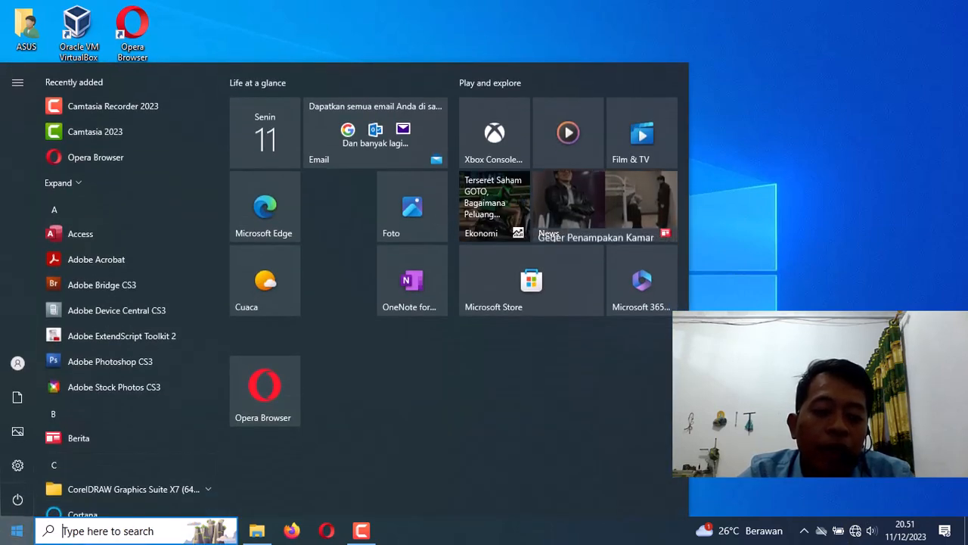
click(17, 530)
key(super)
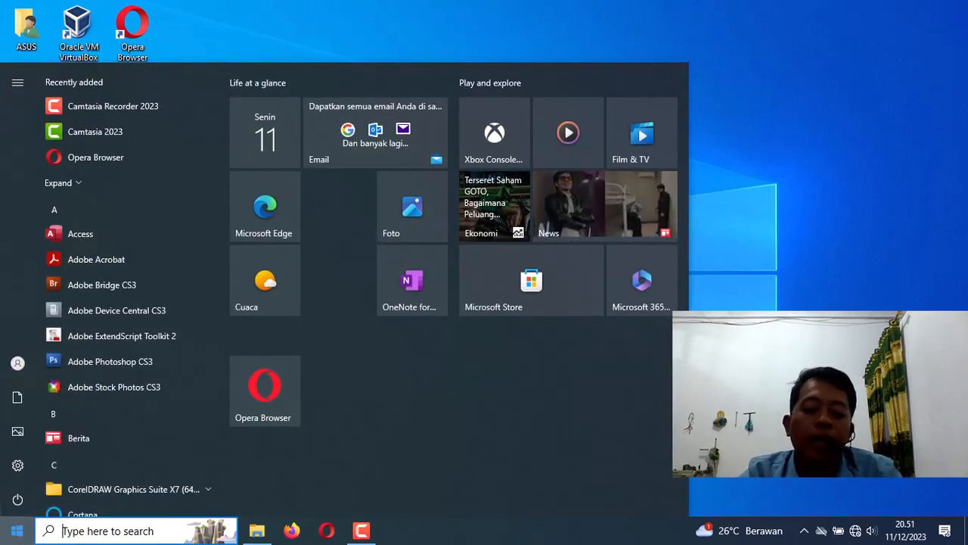
text(control)
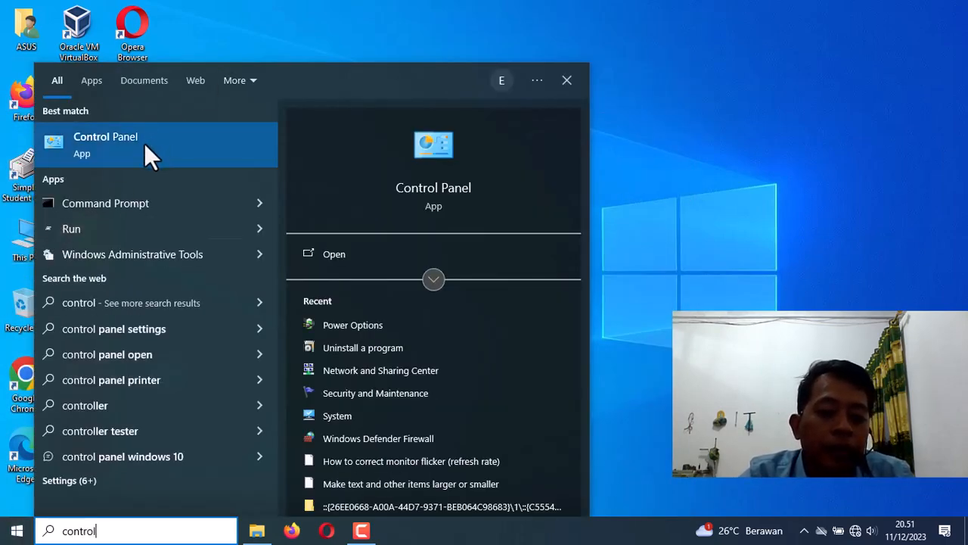
text(panel)
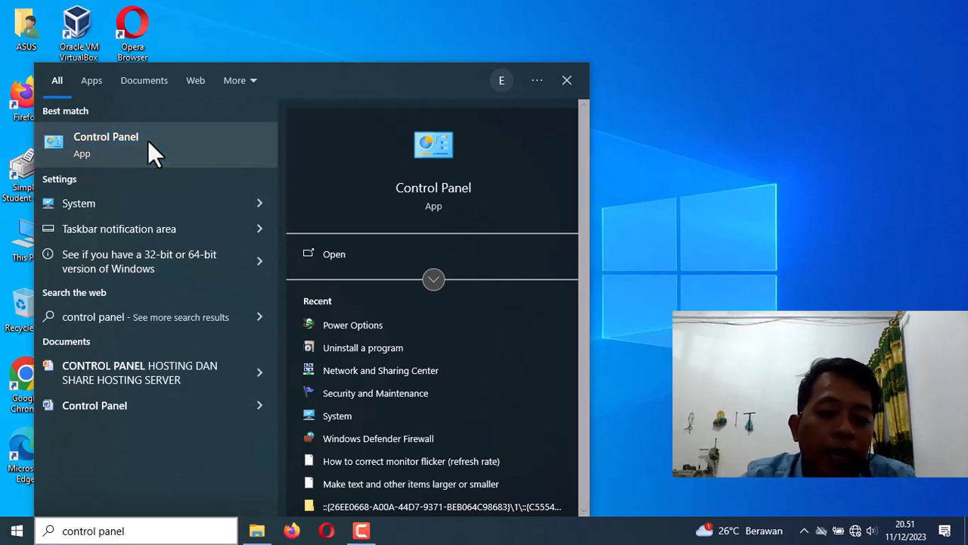
click(147, 140)
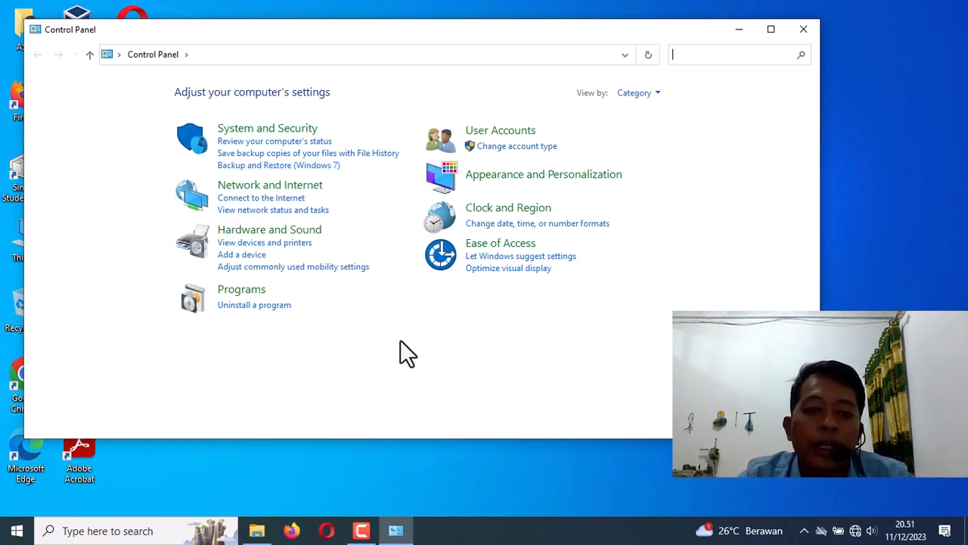
Step: Go to Power Options under Hardware and Sound and open the settings for when the computer sleeps
click(509, 181)
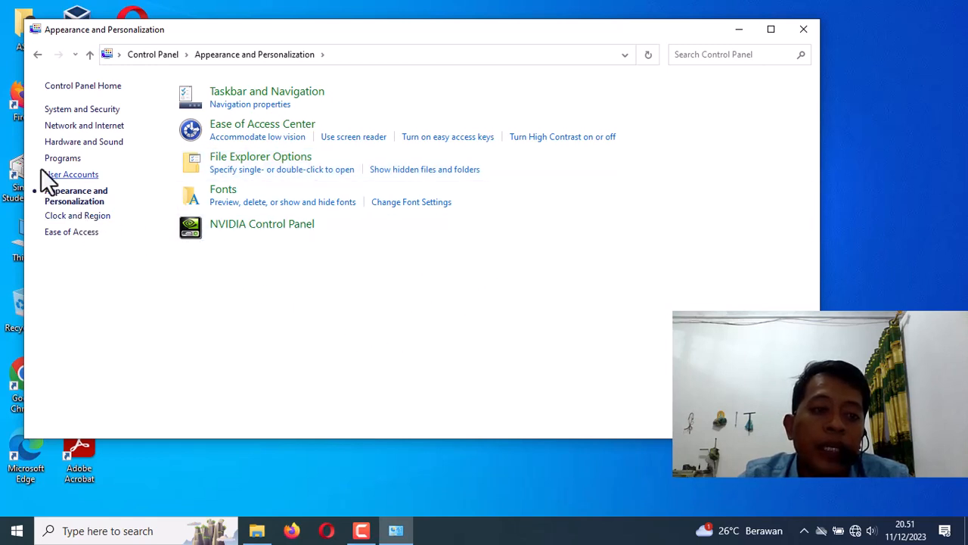
click(88, 142)
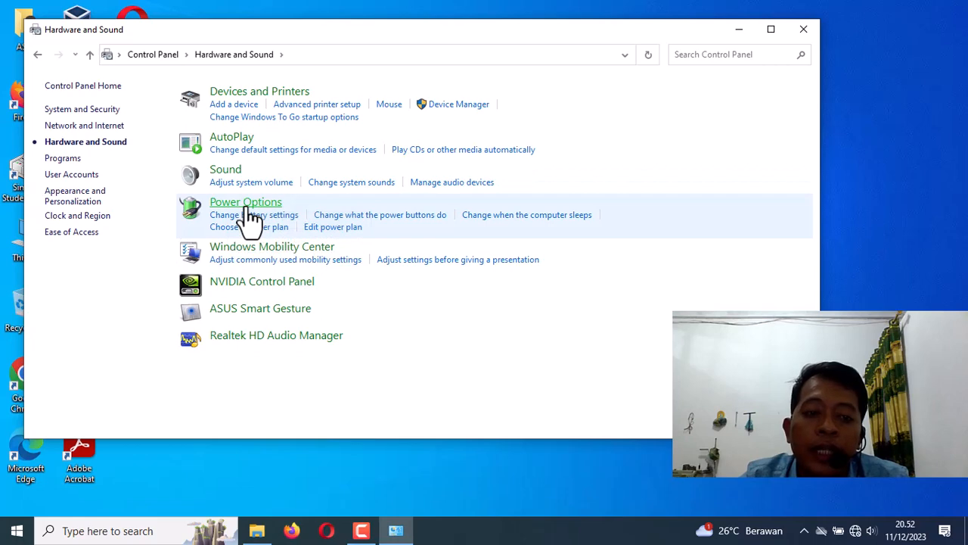
click(247, 206)
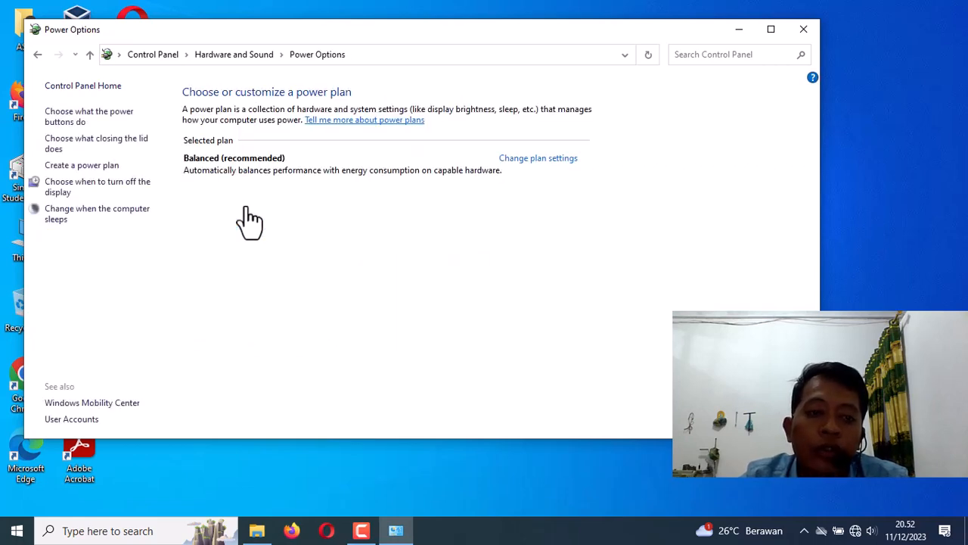
click(75, 219)
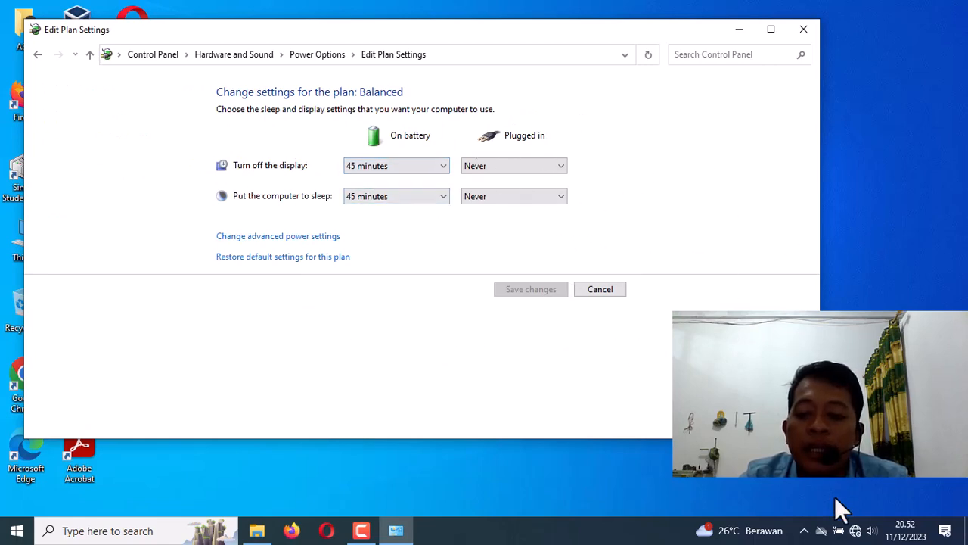
Step: Open Power Options from the battery indicator, cancel editing the Balanced plan and close the window
right_click(836, 532)
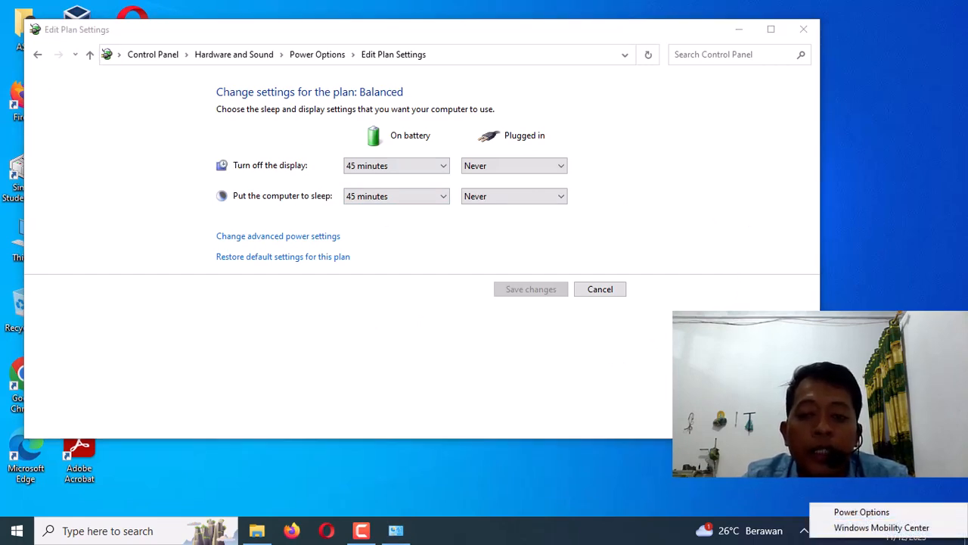
click(861, 513)
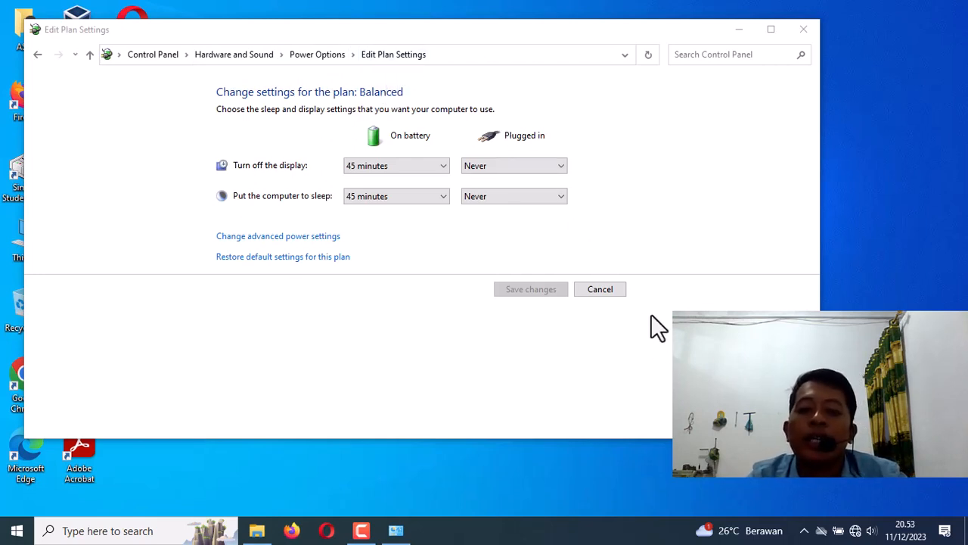
click(602, 293)
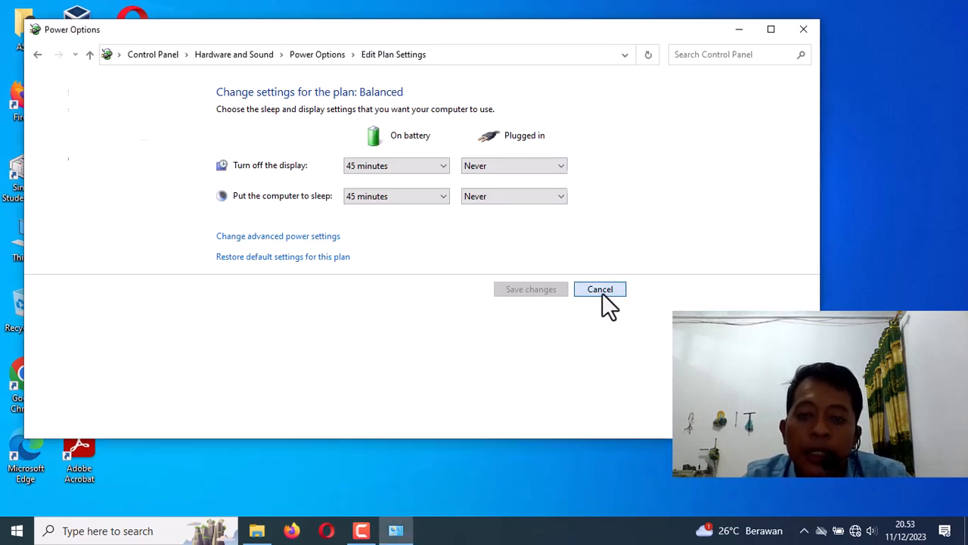
click(806, 31)
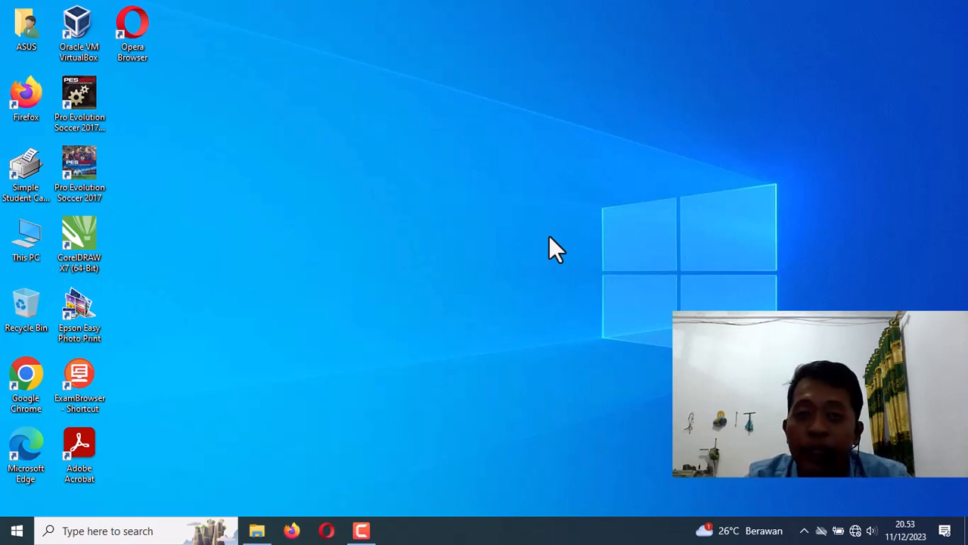
click(361, 531)
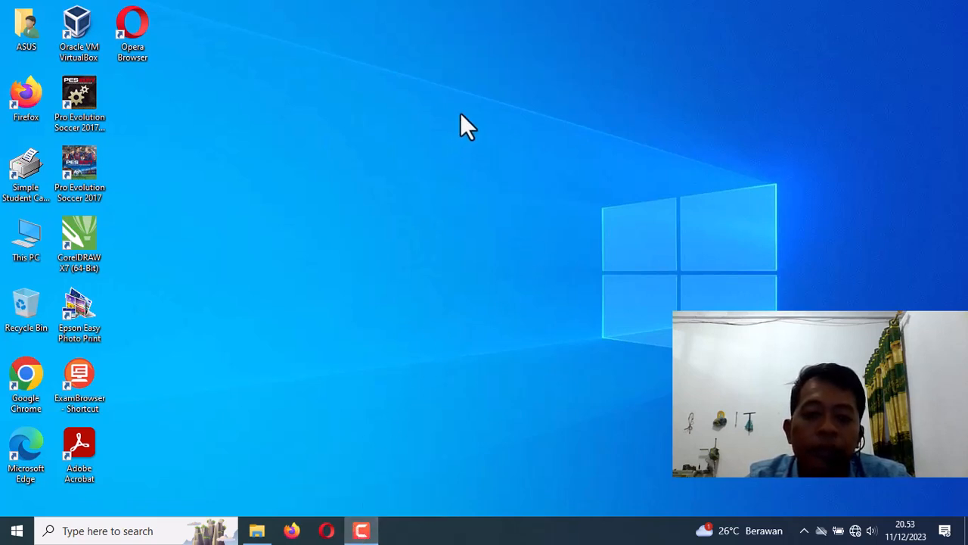